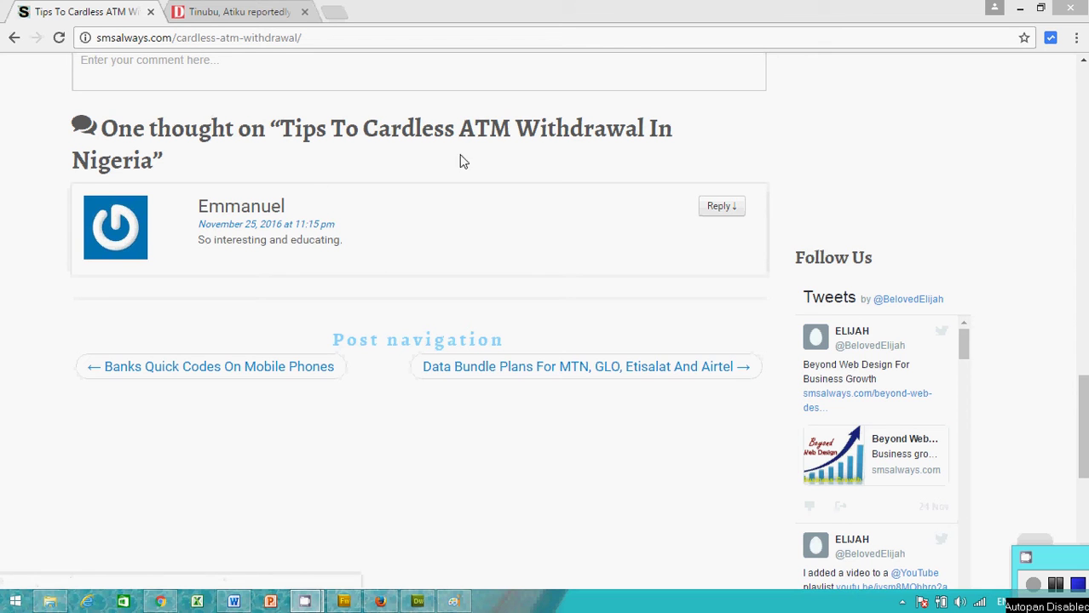
- Try to post the comment "thanks" in the reply form of the cardless ATM withdrawal article
scroll(545, 340, "up", 3)
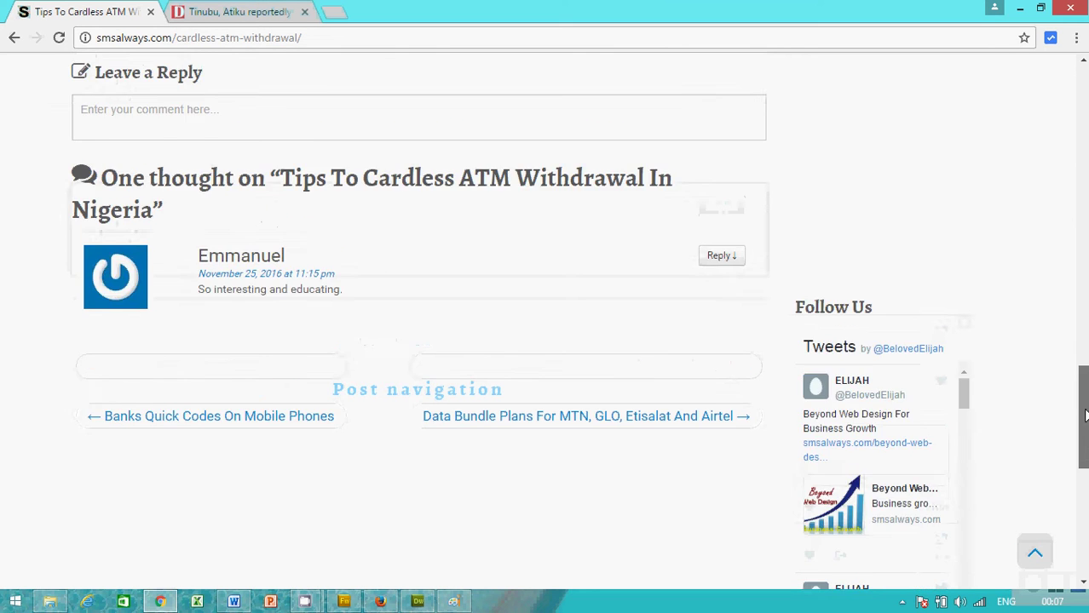
scroll(37, 294, "down", 1)
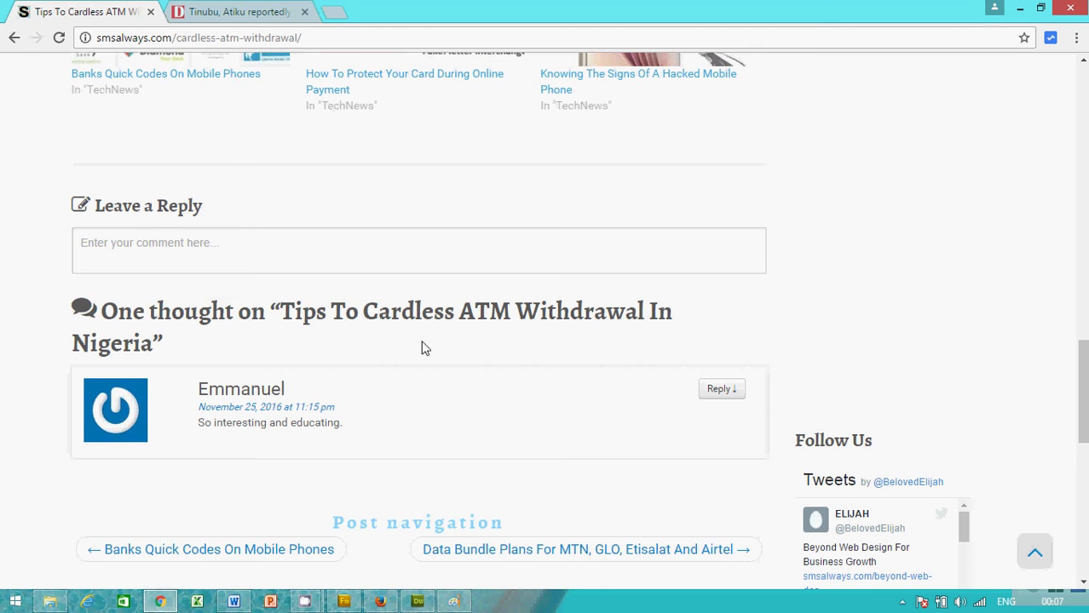
left_click(140, 254)
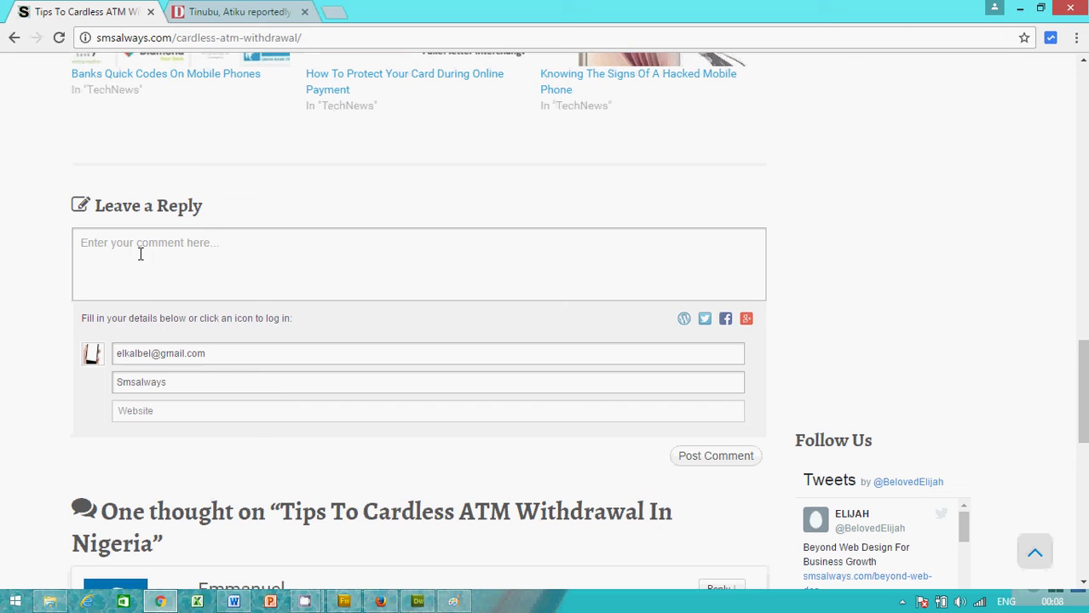
type("thanks")
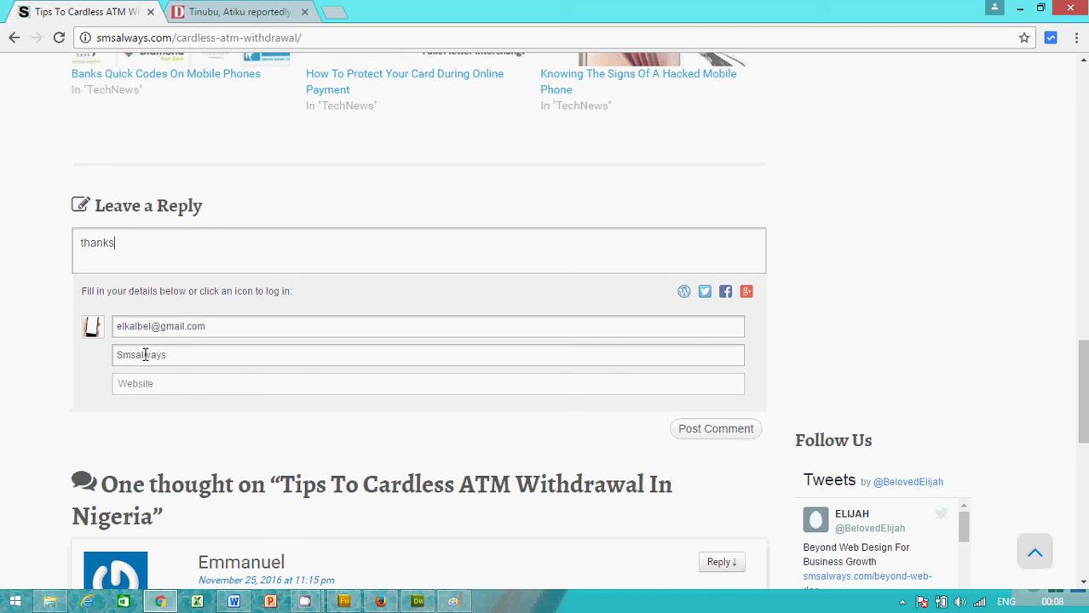
left_click(709, 432)
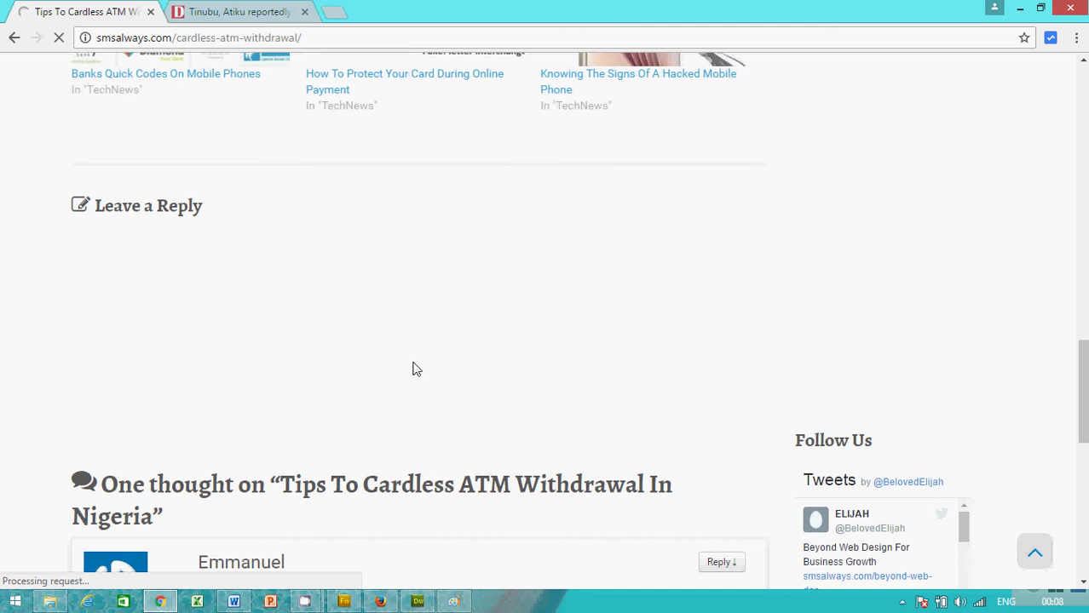
scroll(482, 336, "down", 4)
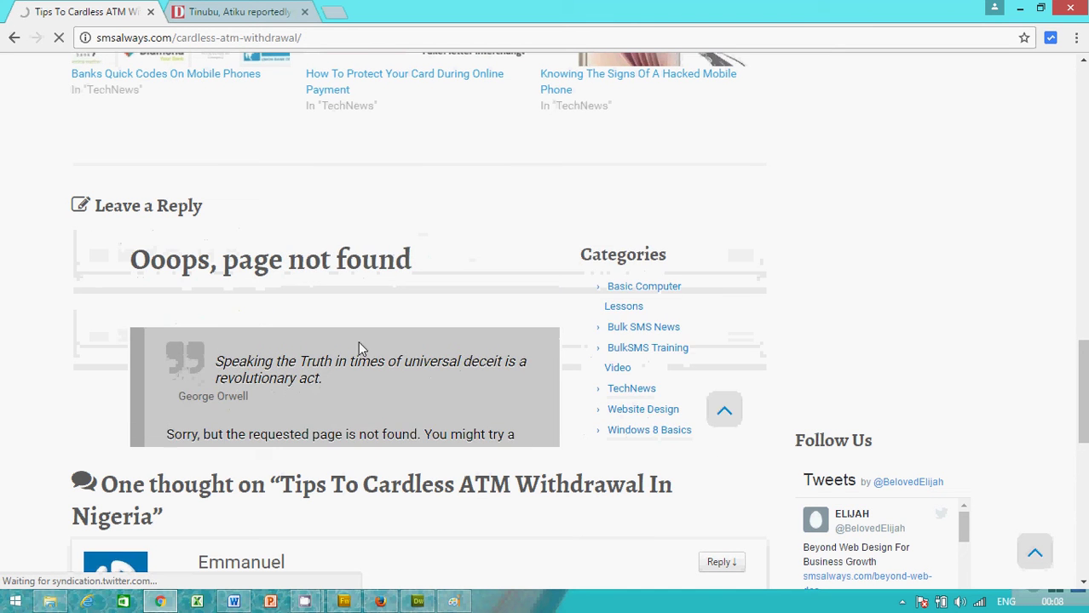
scroll(309, 322, "up", 1)
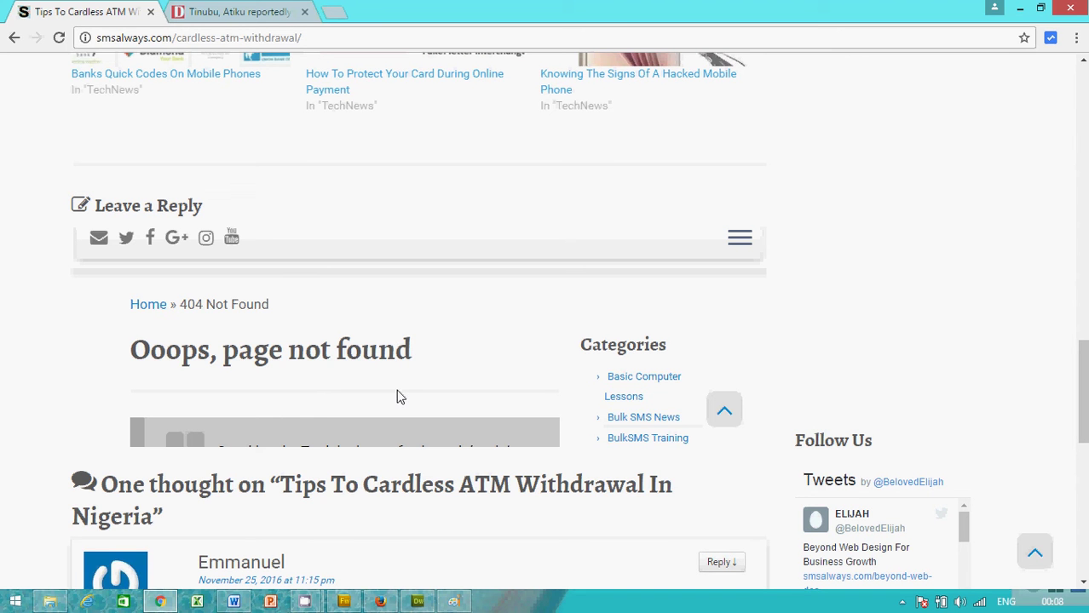
- Switch to the WordPress admin in Firefox and deactivate the Comments feature in Jetpack's Engagement settings
left_click(380, 603)
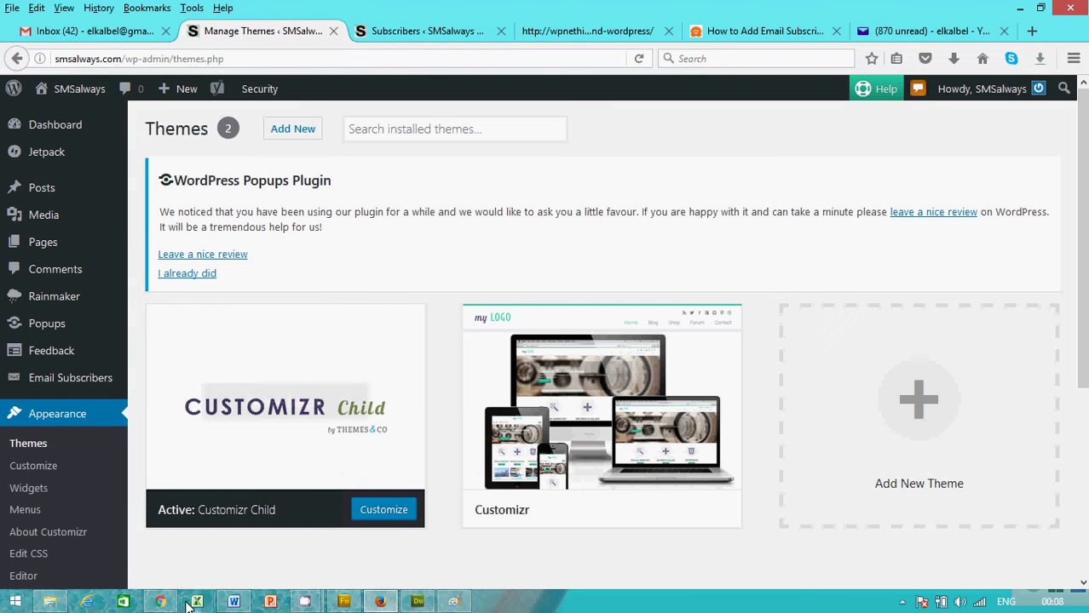
left_click(159, 602)
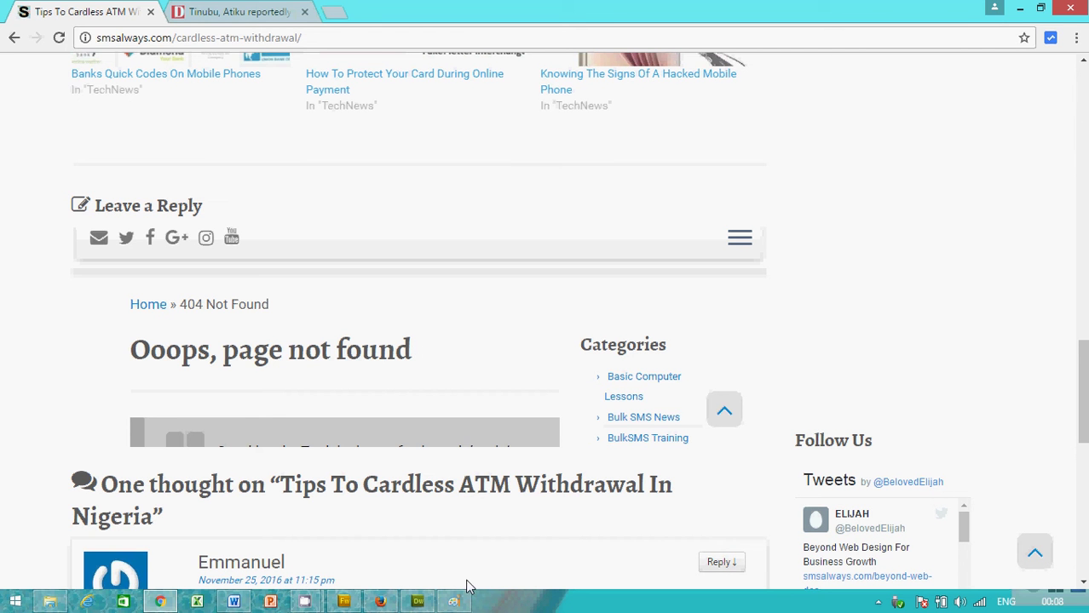
left_click(382, 606)
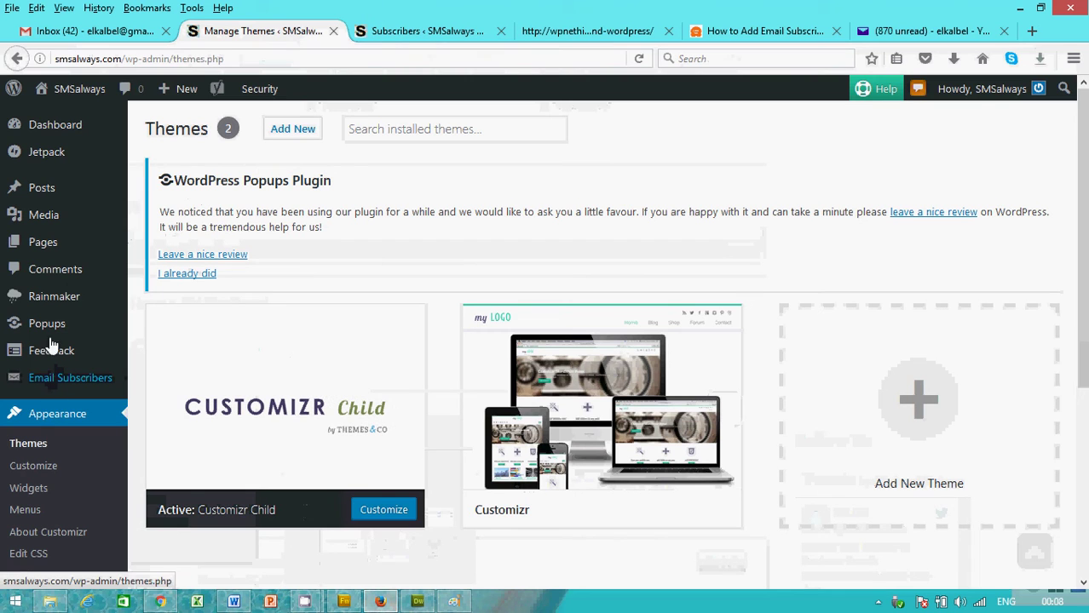
mouse_move(51, 157)
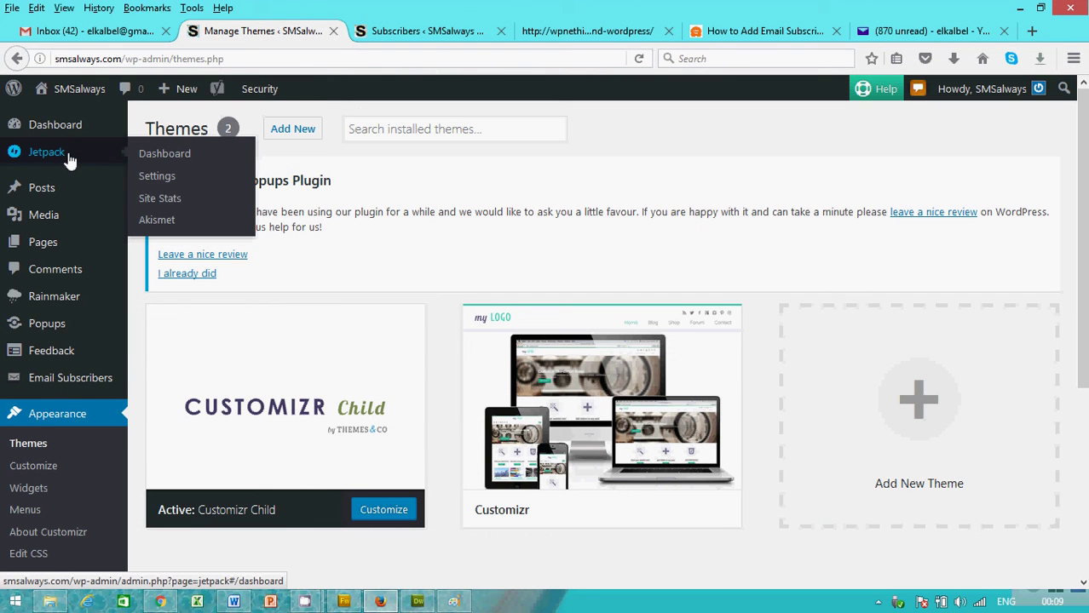
left_click(68, 160)
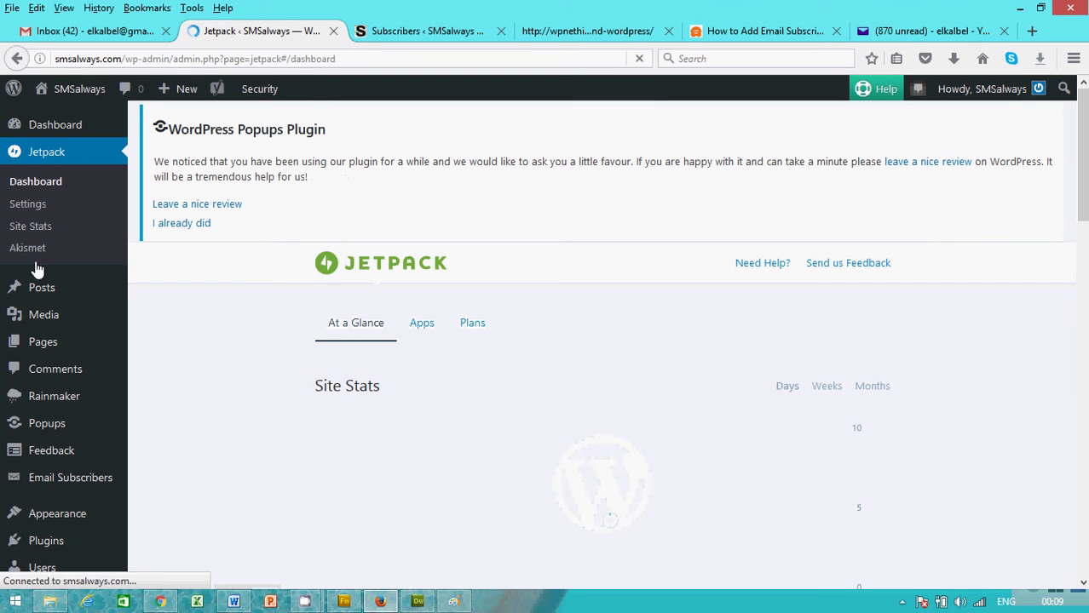
left_click(28, 206)
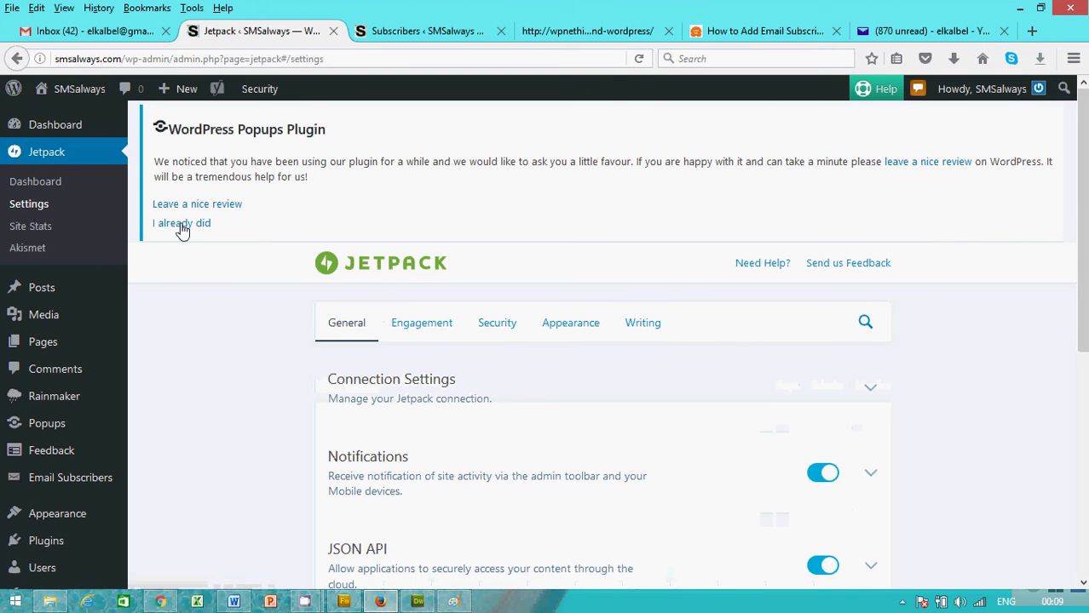
left_click(424, 328)
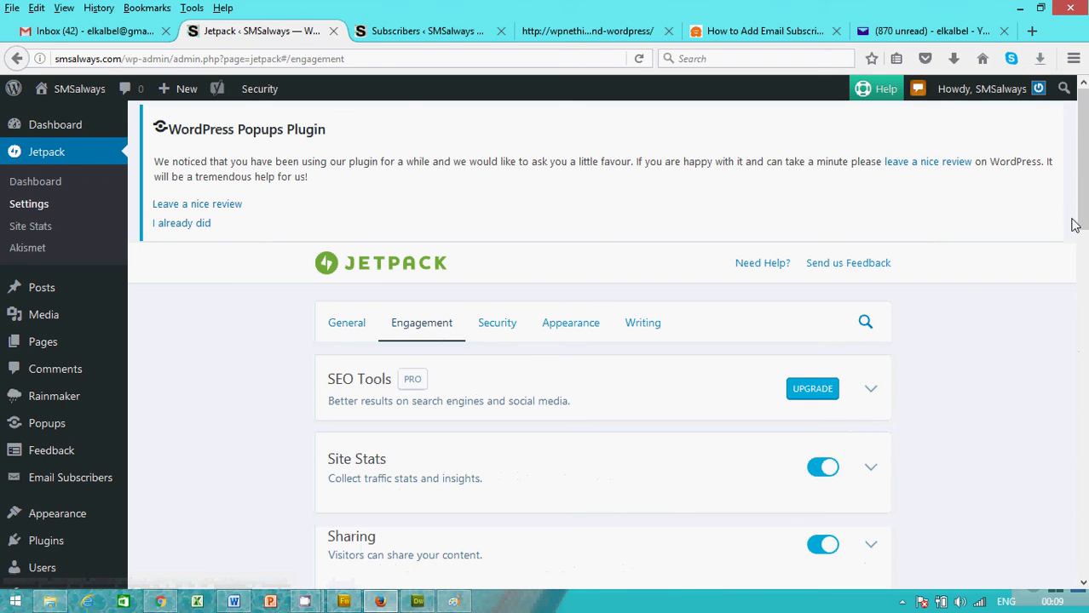
left_click_drag(1079, 215, 1084, 312)
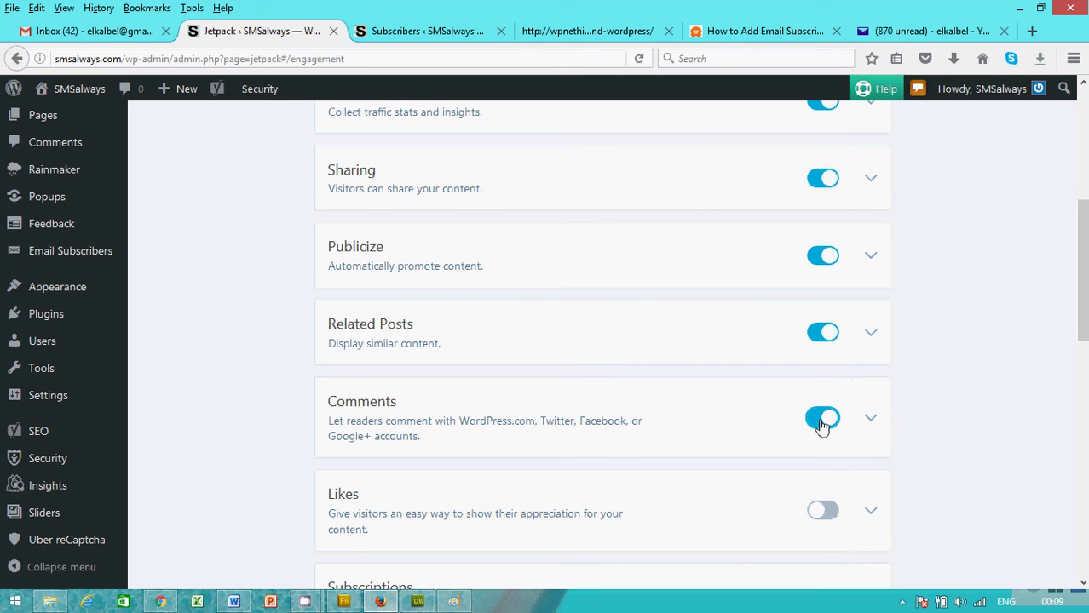
left_click(821, 427)
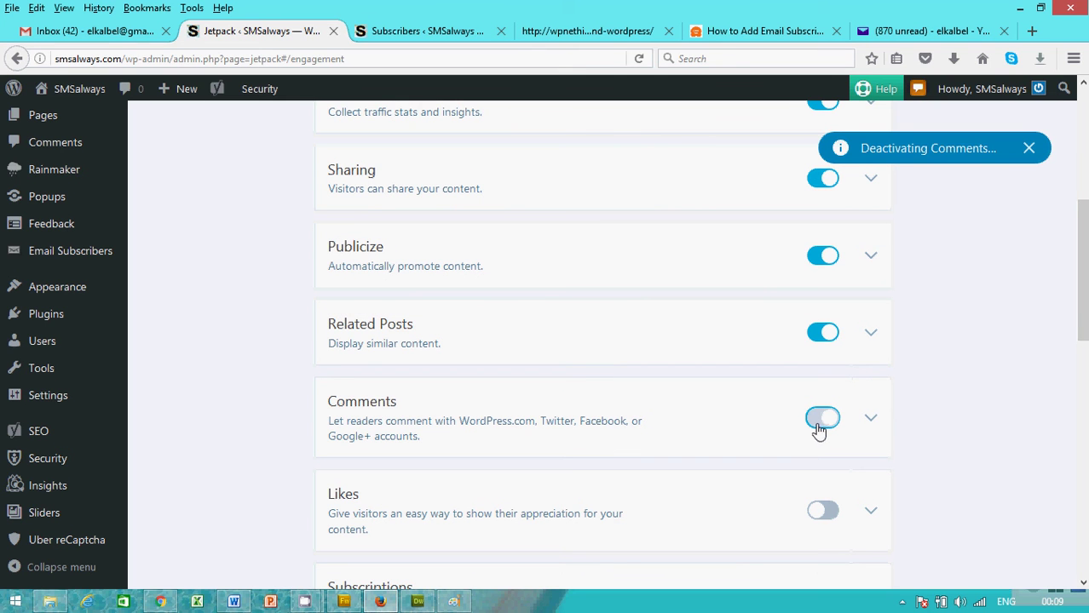
- Switch to Chrome, reload the cardless ATM withdrawal article and enter "Thanks" in its comment form
left_click(160, 601)
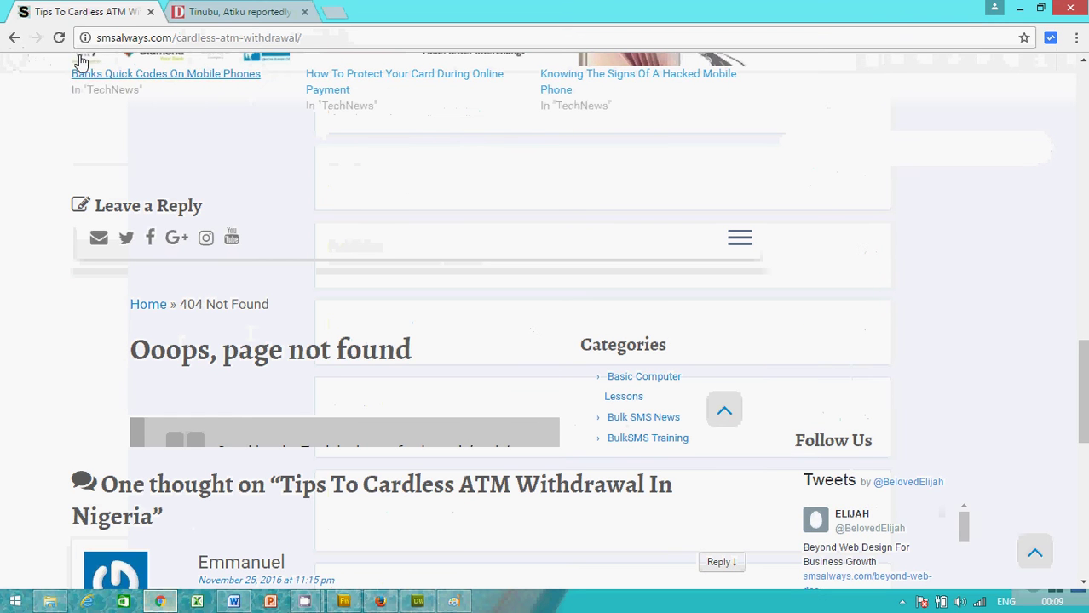
left_click(59, 37)
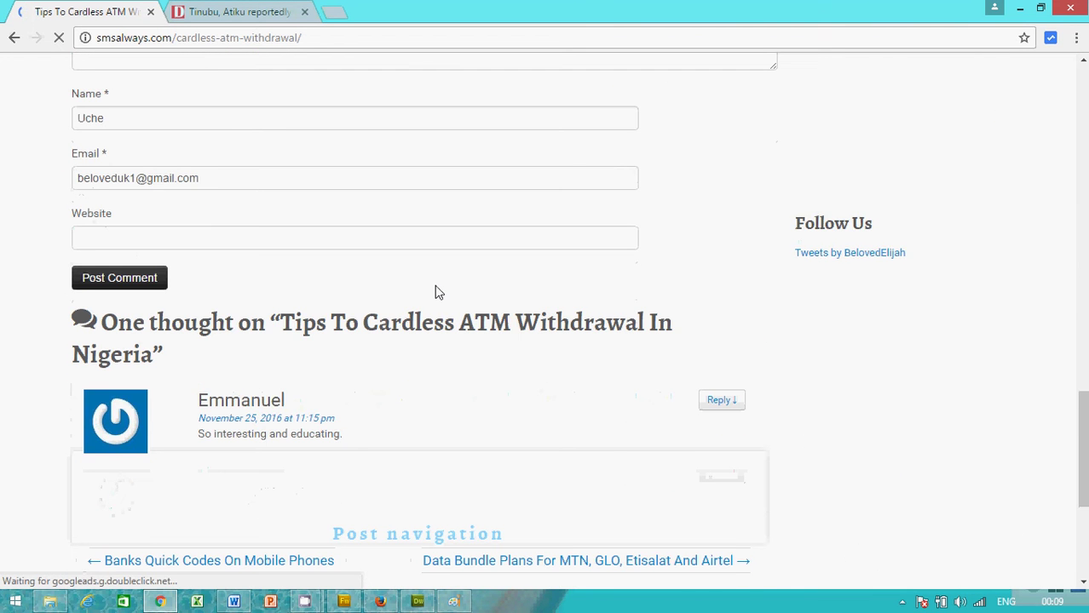
scroll(275, 277, "up", 1)
scroll(251, 225, "up", 3)
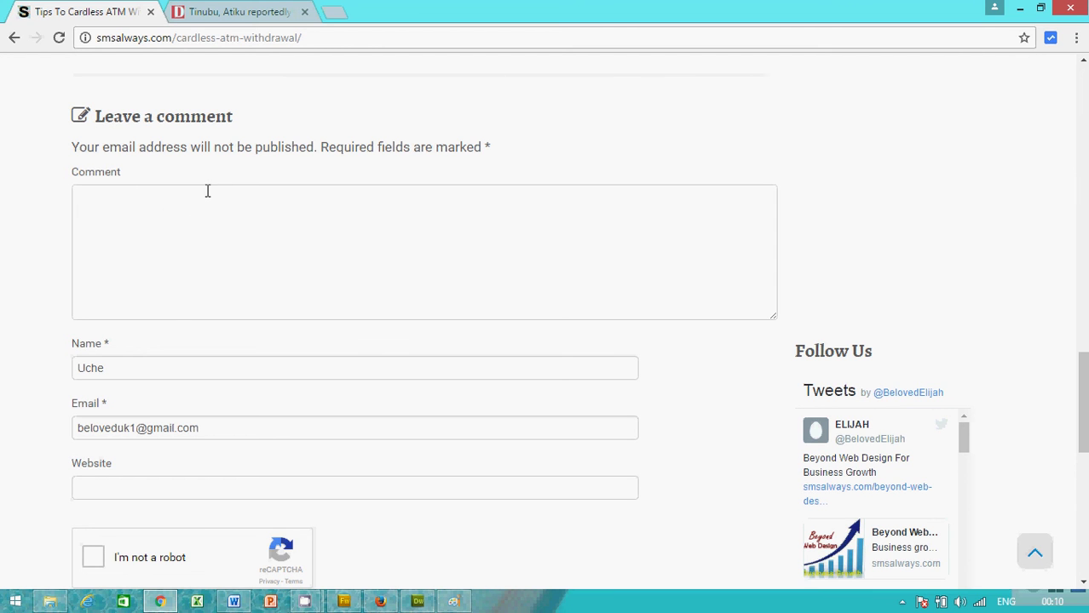
left_click(99, 205)
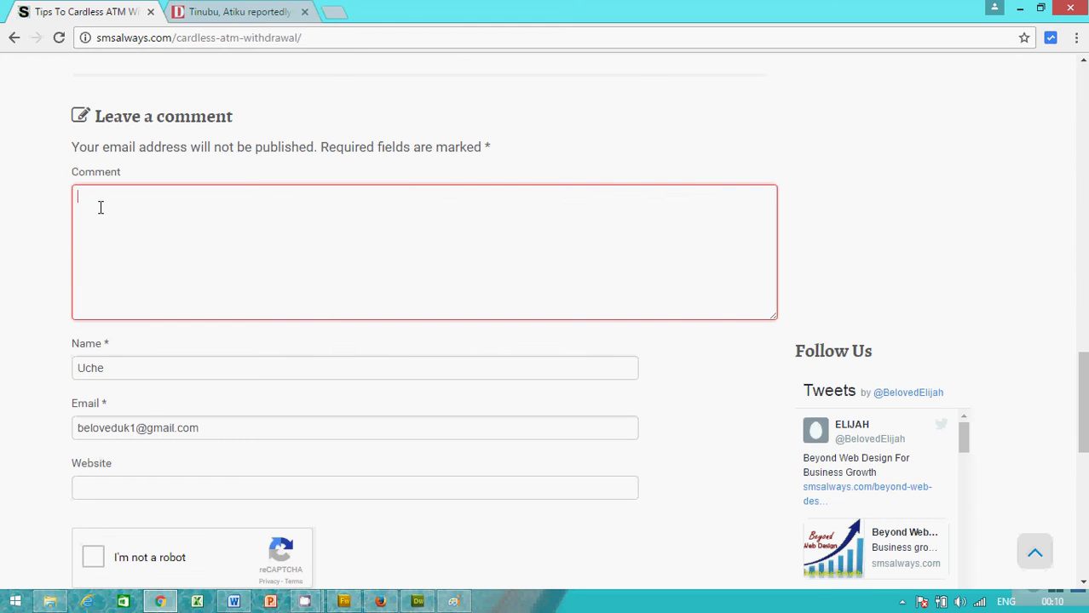
type("Thanks")
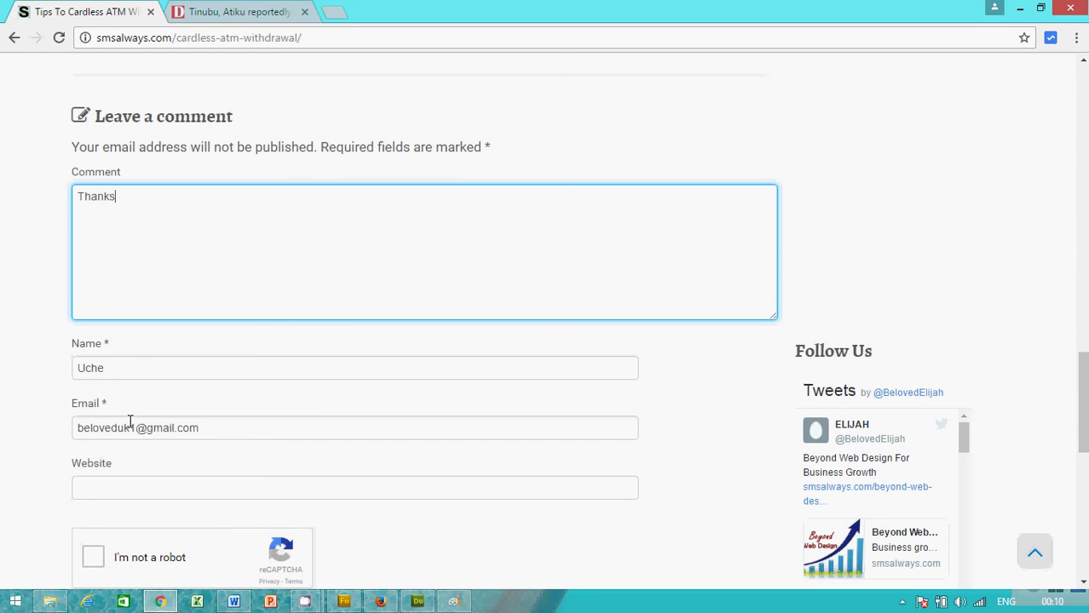
- Replace the part before the @ sign in the comment form's e-mail address with a different account name
left_click_drag(135, 427, 39, 427)
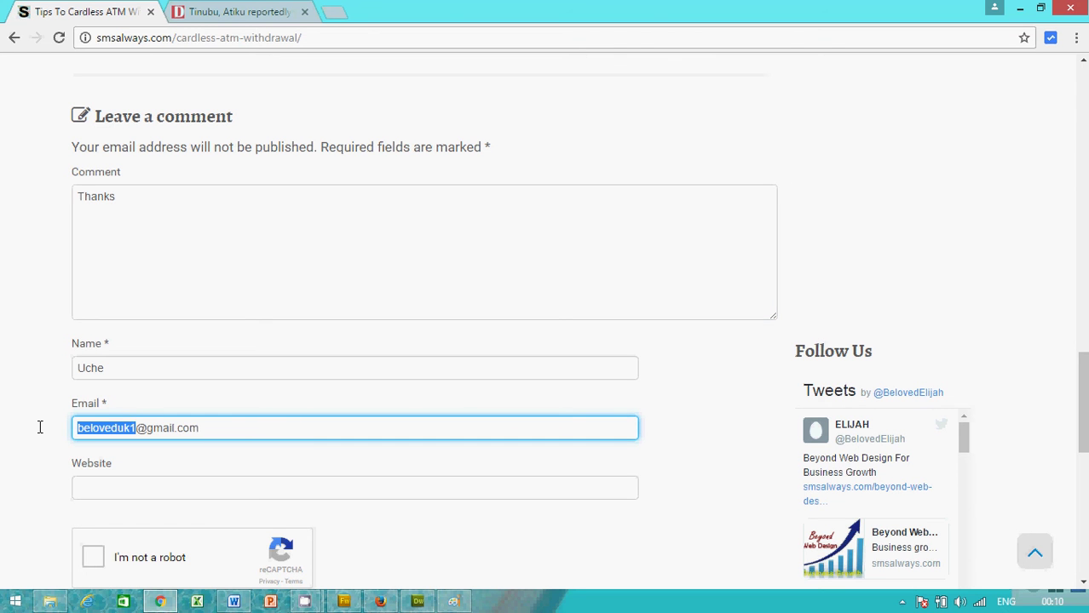
type("f")
type("xtra")
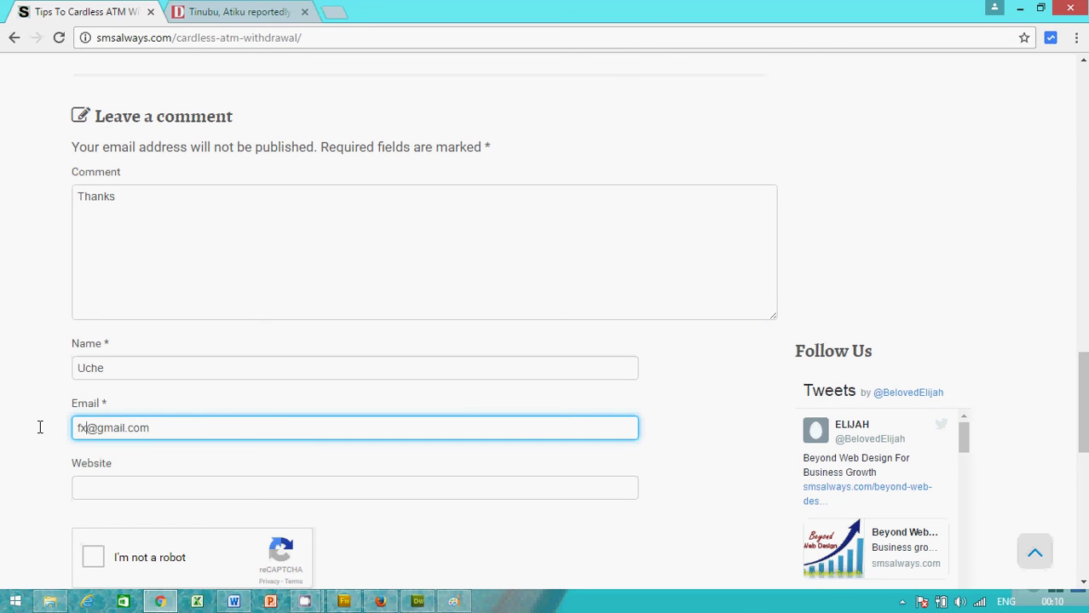
type("ining")
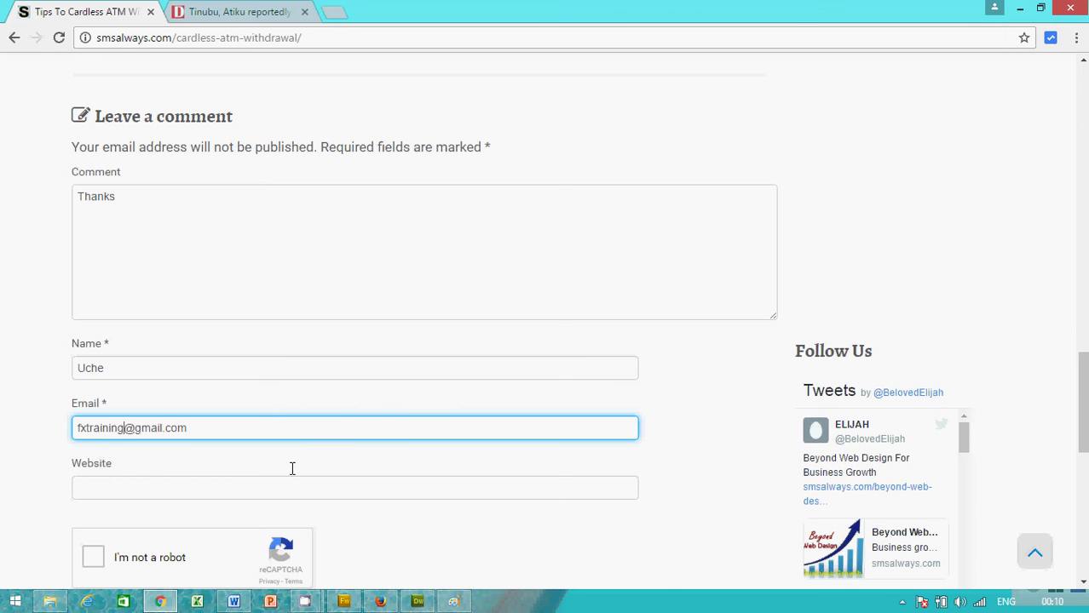
- Complete the "I'm not a robot" check and post the comment
scroll(404, 413, "down", 2)
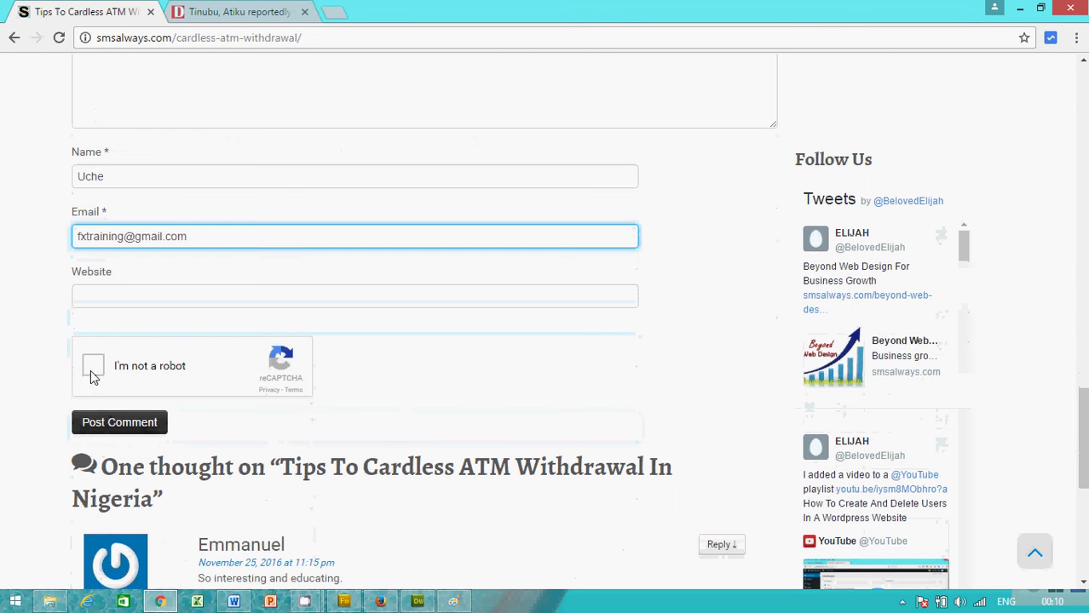
left_click(94, 367)
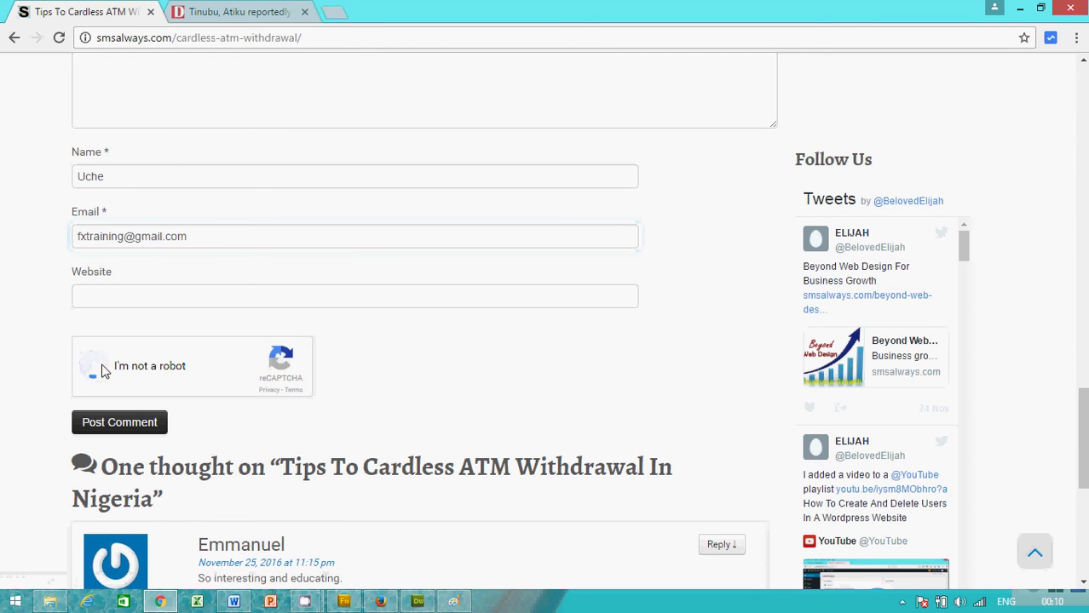
left_click(139, 420)
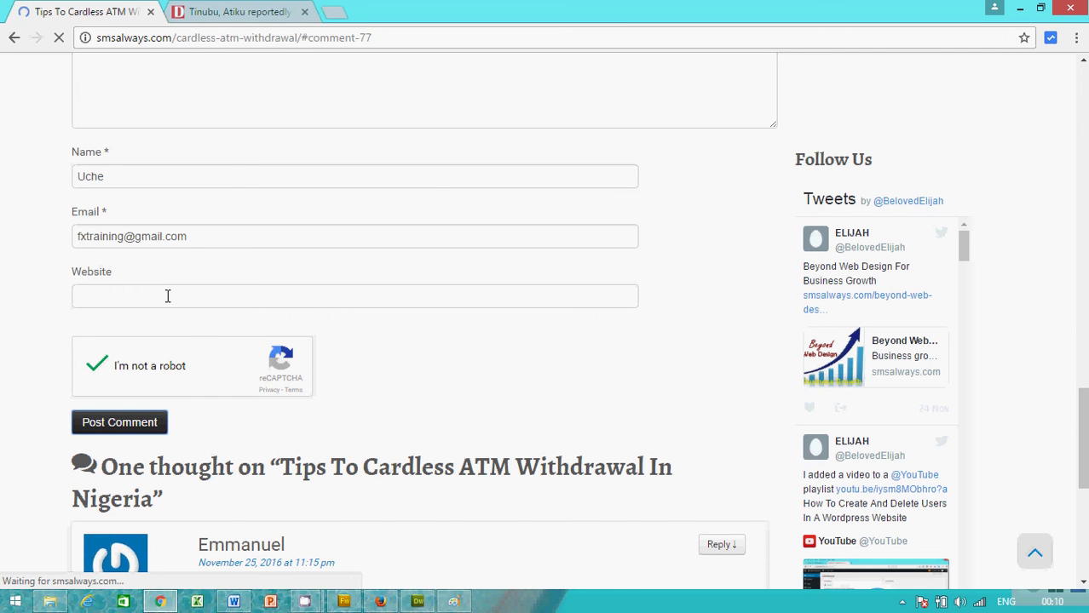
- Check the comments section below the article for the newly submitted comment
scroll(360, 247, "down", 13)
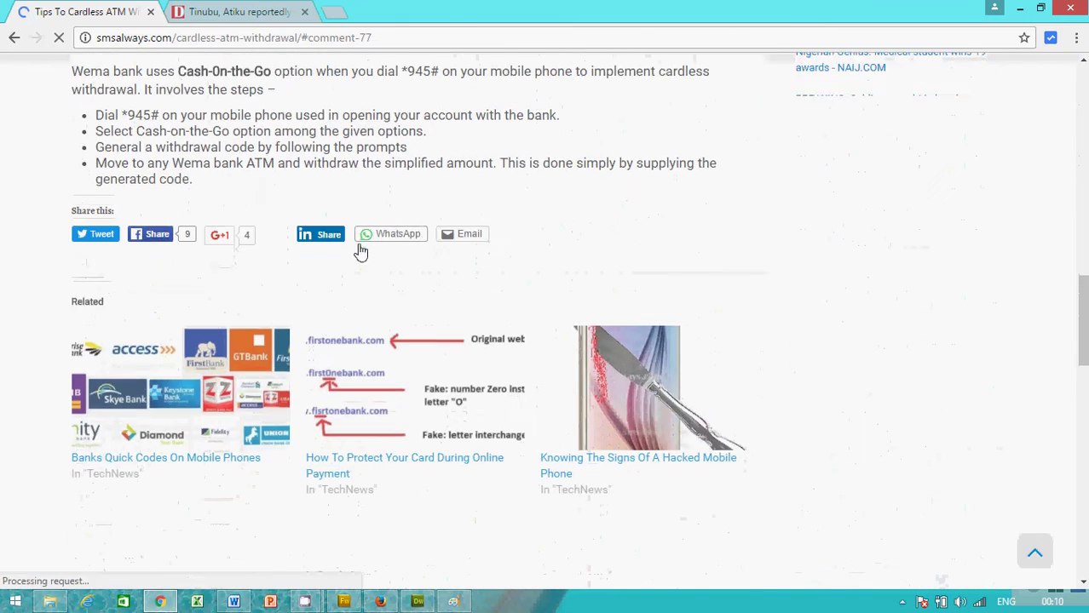
scroll(358, 247, "down", 5)
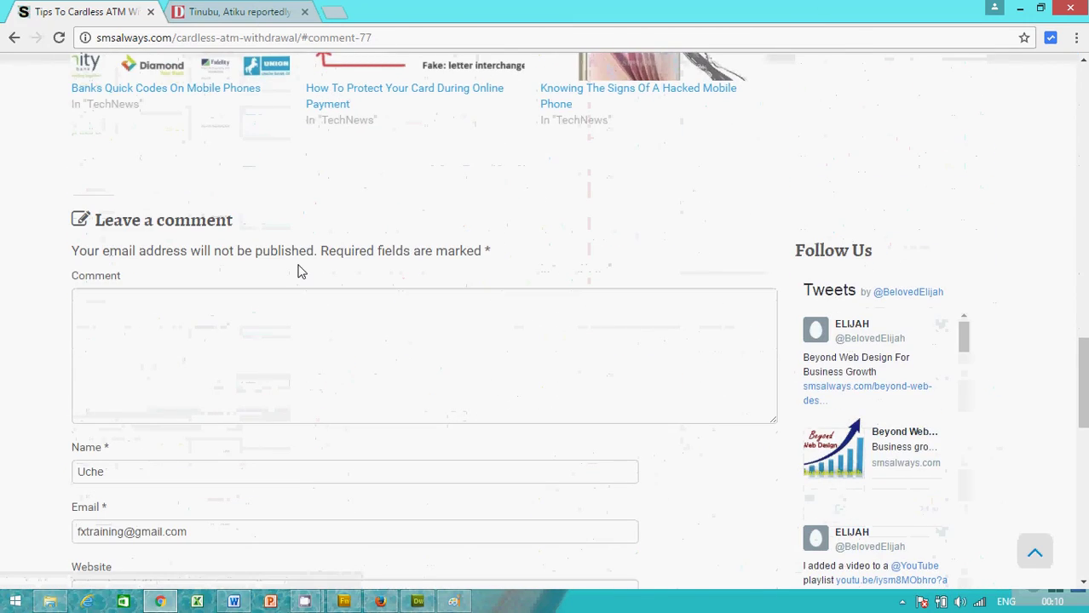
scroll(298, 270, "down", 3)
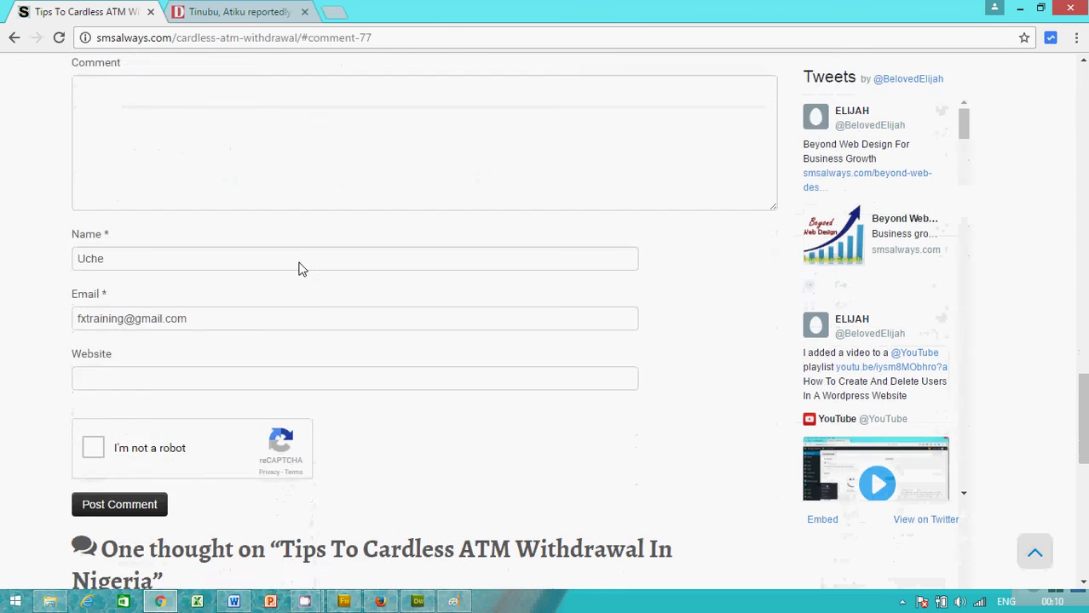
scroll(298, 270, "down", 2)
scroll(300, 269, "down", 4)
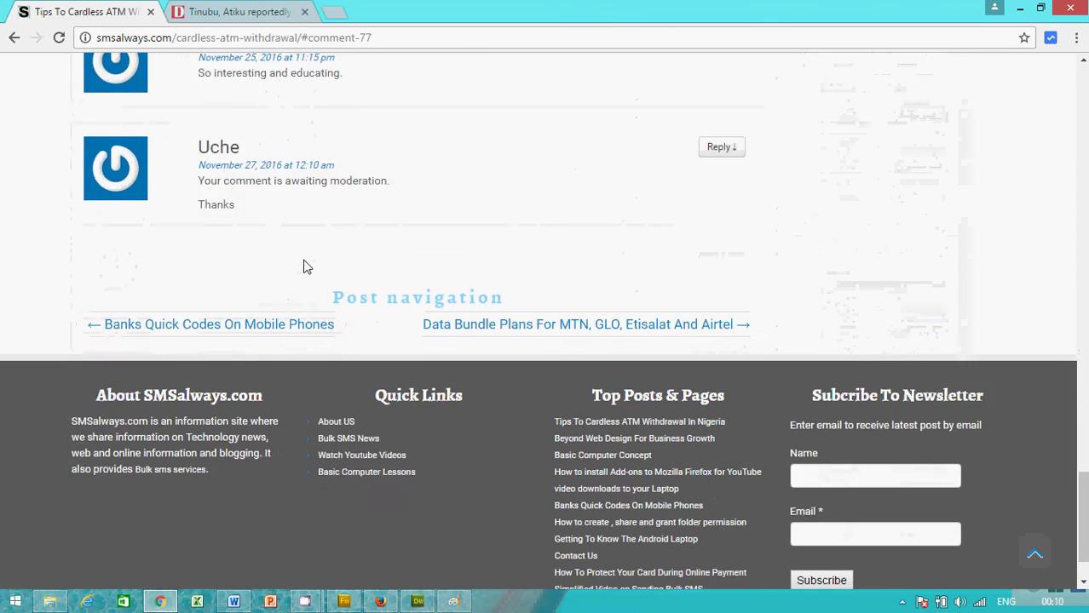
scroll(305, 260, "up", 12)
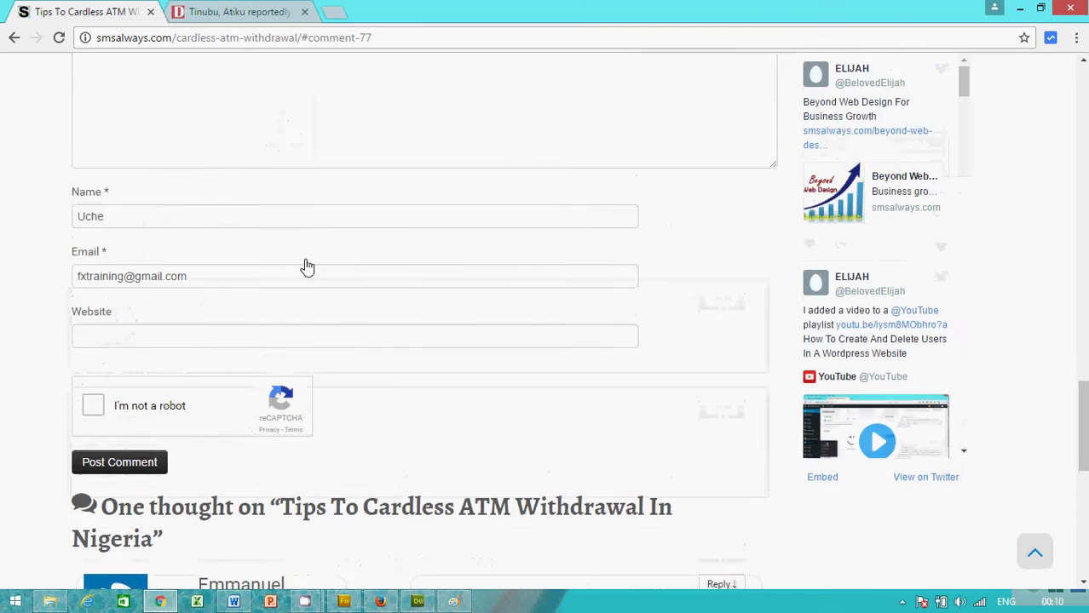
scroll(306, 261, "up", 3)
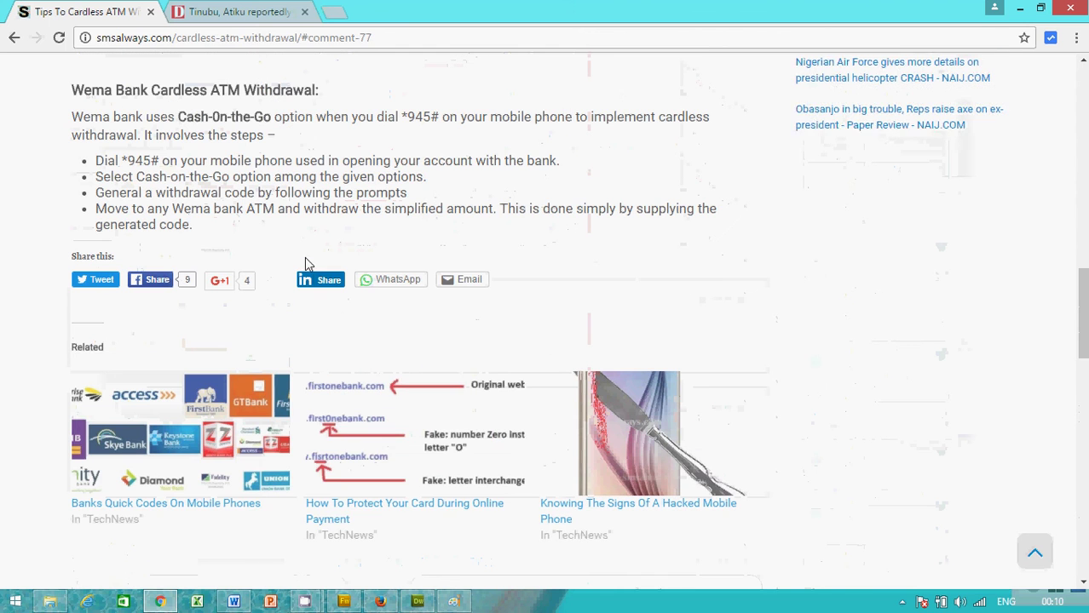
- Switch to the WordPress admin in Firefox and reload the Jetpack Engagement settings page
left_click(381, 604)
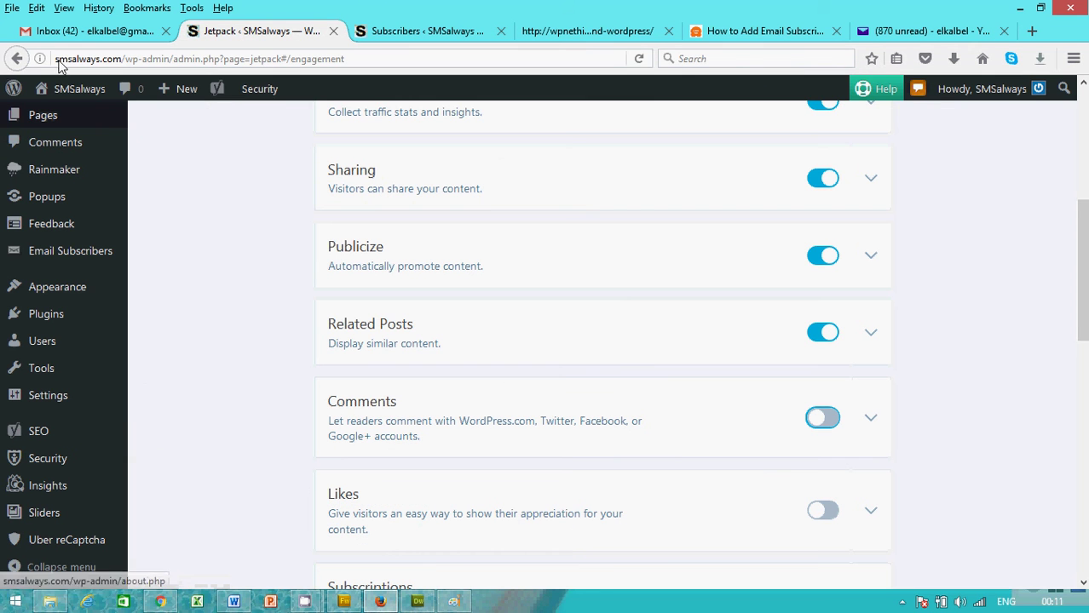
left_click(641, 58)
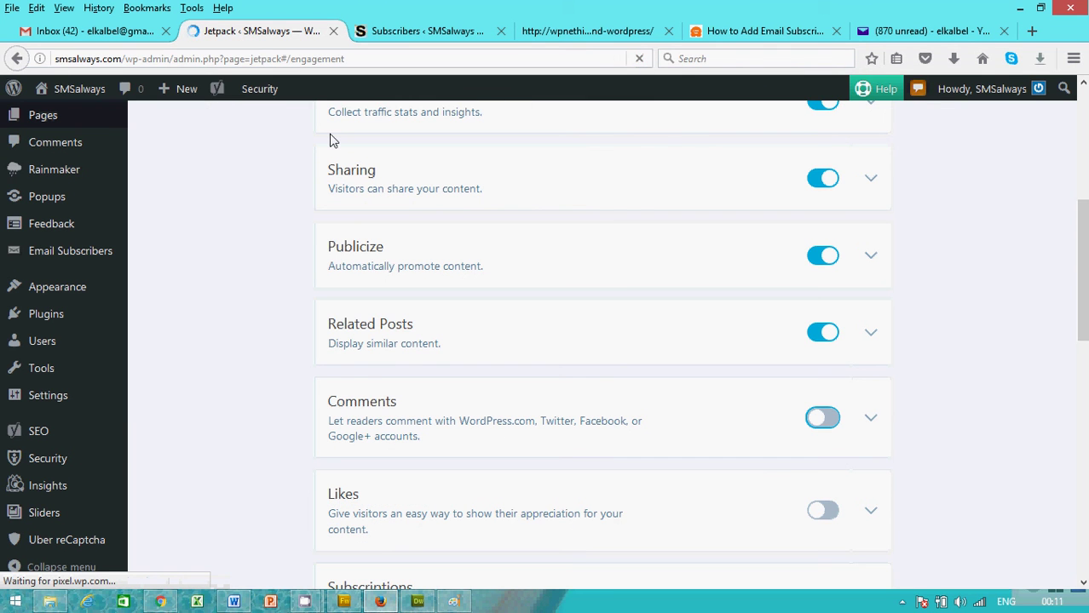